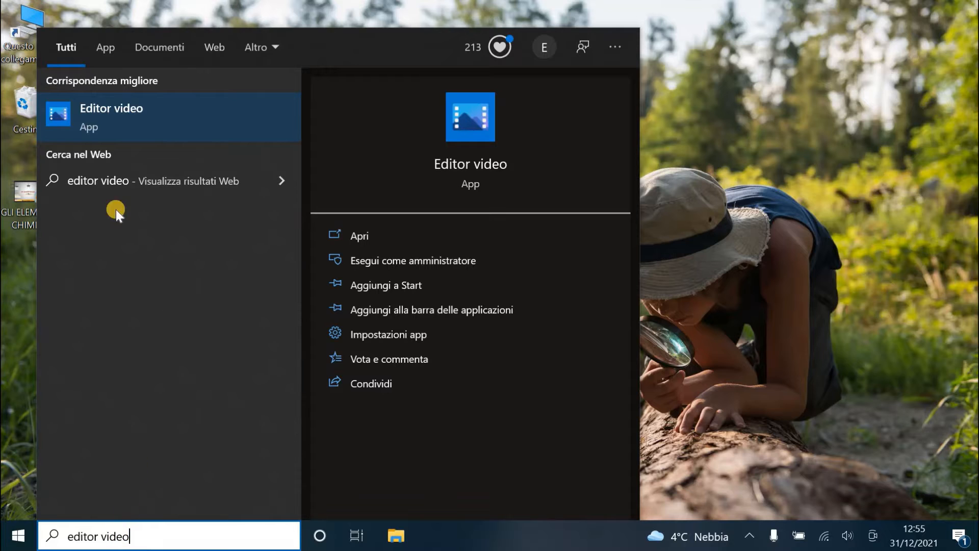
Open Editor video and create a new video project named "aggiunge musica"
{"action": "left_click", "coordinate": [114, 125]}
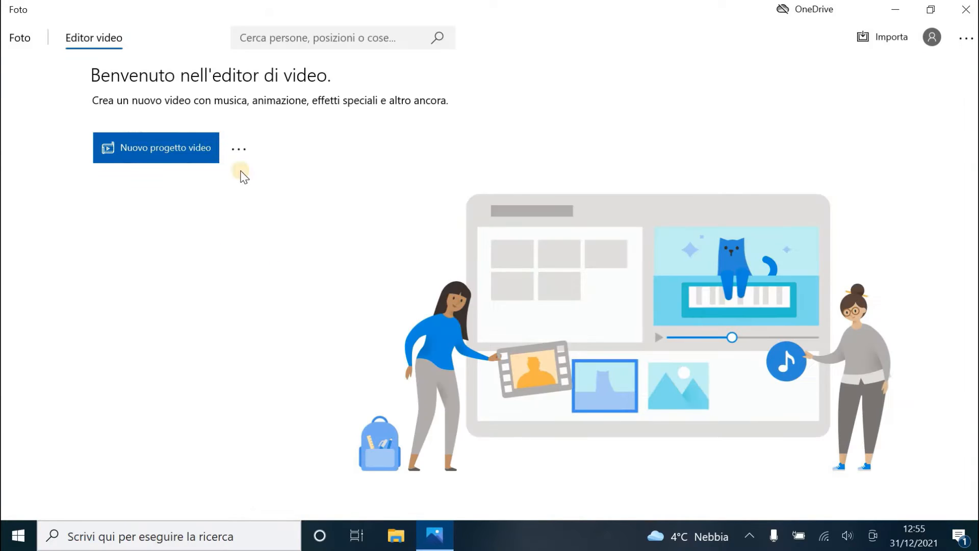
{"action": "left_click", "coordinate": [169, 153]}
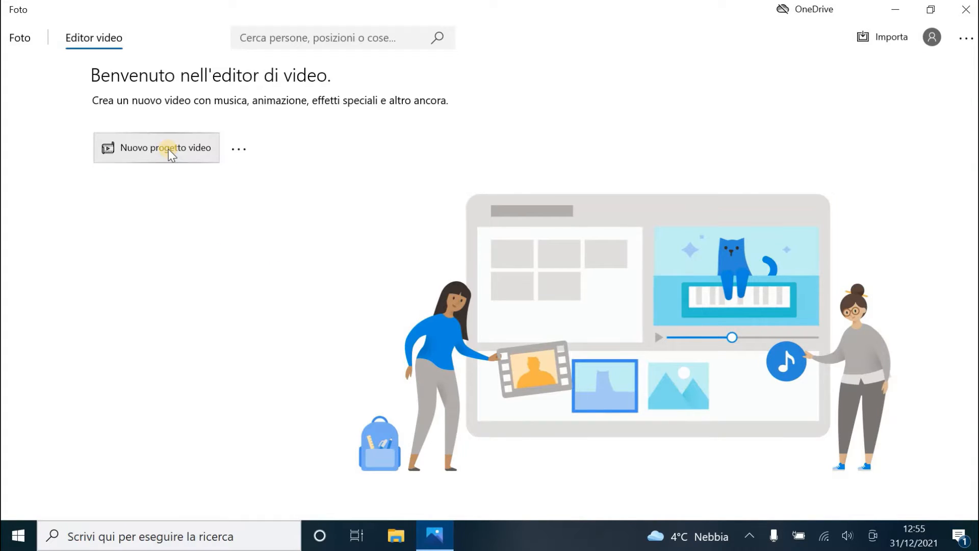
{"action": "left_click", "coordinate": [168, 149]}
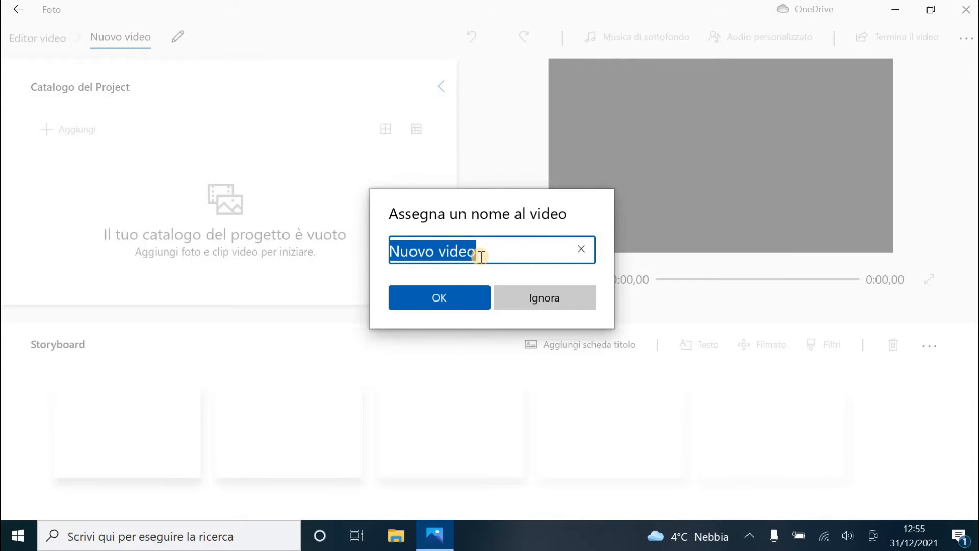
{"action": "type", "text": "aggiunge musica"}
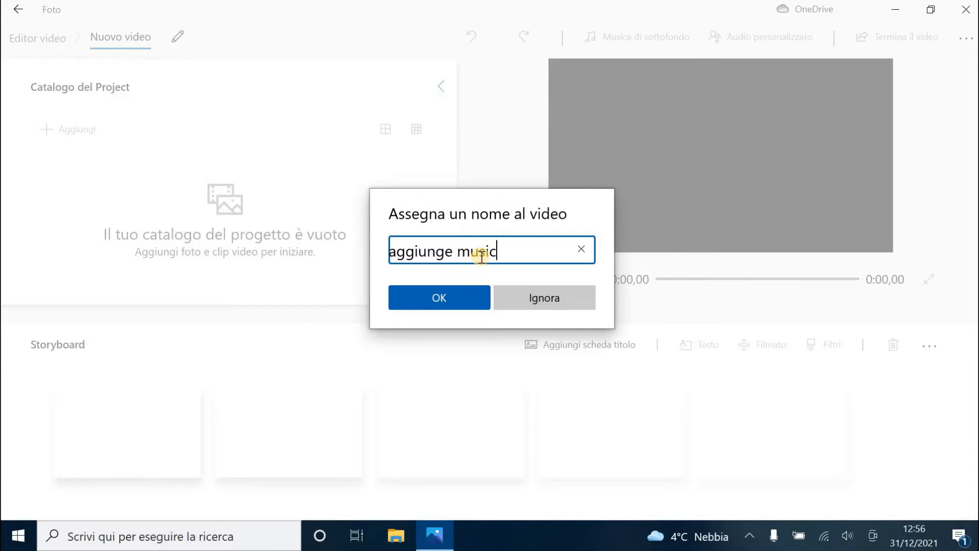
{"action": "left_click", "coordinate": [457, 297]}
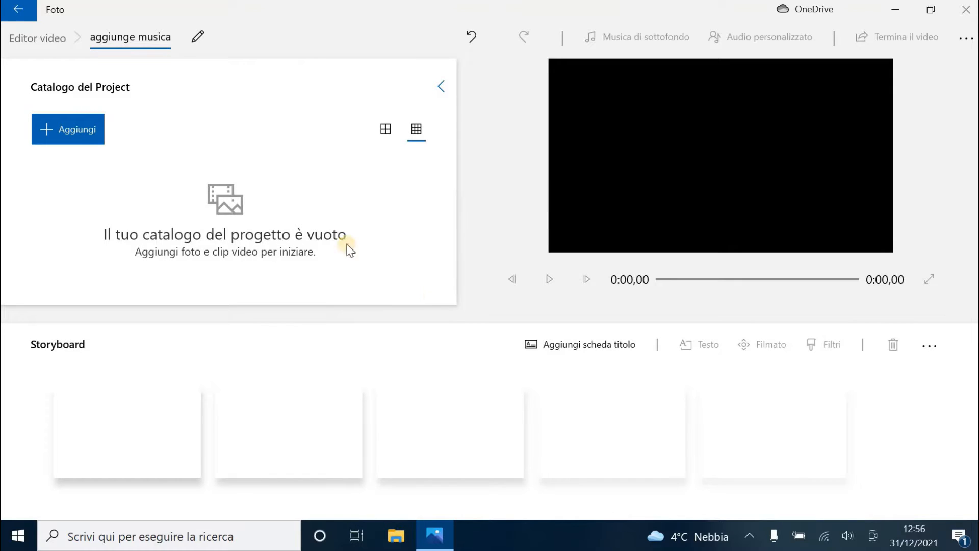
Import the GLI ELEMENTI CHIMICI video from the PC's Desktop folder and place it in the first storyboard slot
{"action": "left_click", "coordinate": [71, 131]}
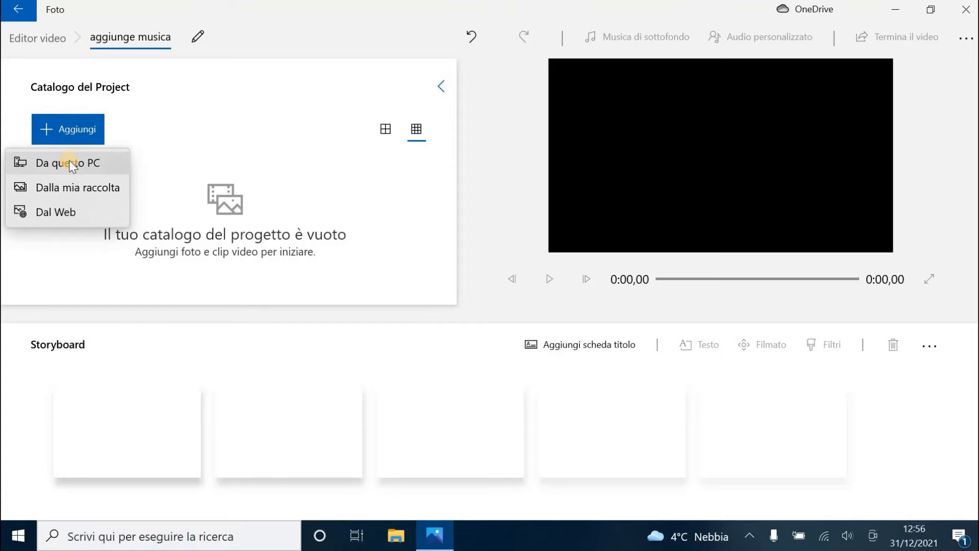
{"action": "left_click", "coordinate": [71, 163]}
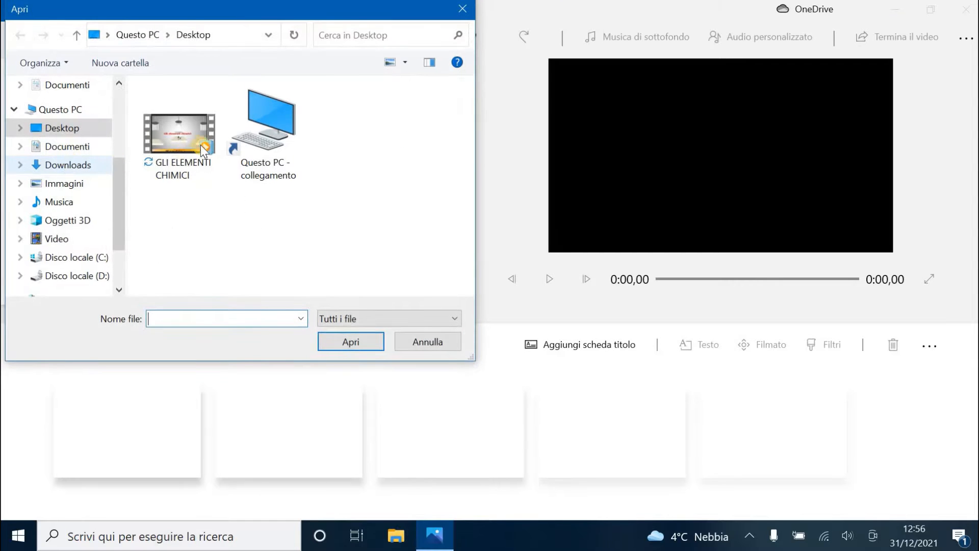
{"action": "left_click", "coordinate": [191, 142]}
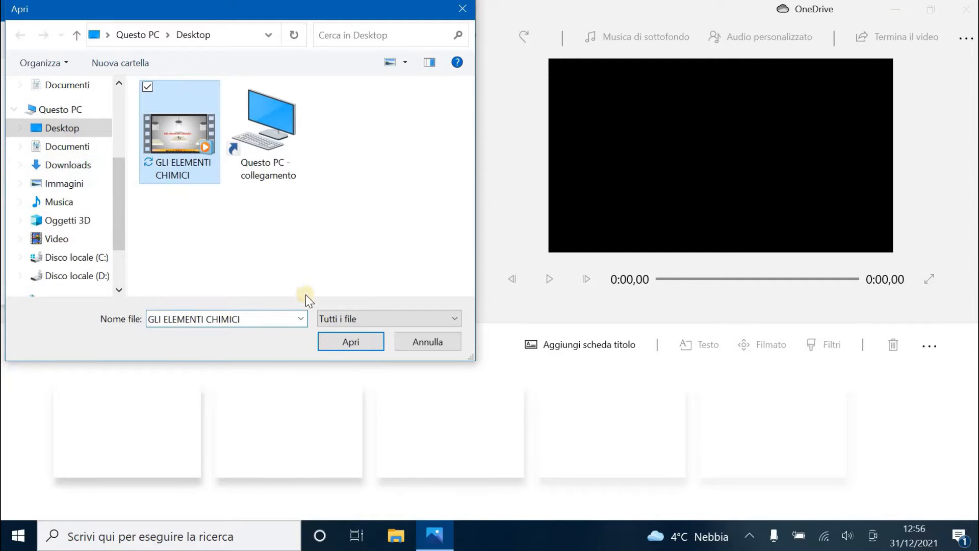
{"action": "left_click", "coordinate": [355, 333]}
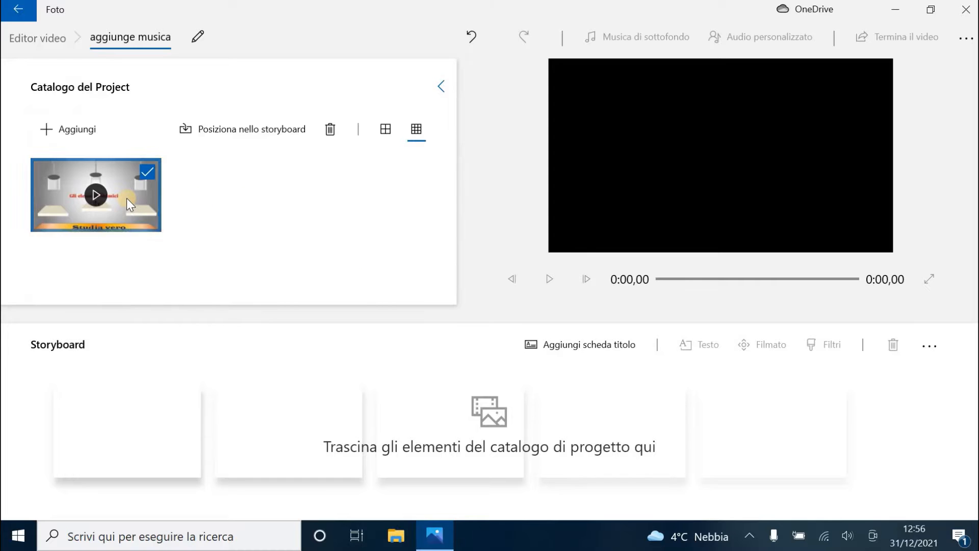
{"action": "left_click_drag", "start_coordinate": [126, 199], "coordinate": [152, 436]}
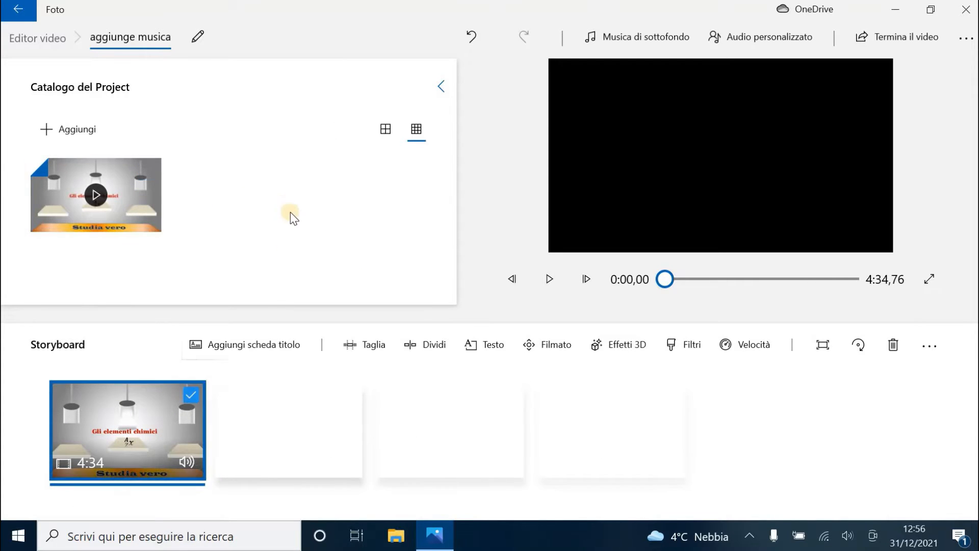
Preview the built-in background music tracks, from Alta marea down to Beat felice
{"action": "left_click", "coordinate": [627, 36]}
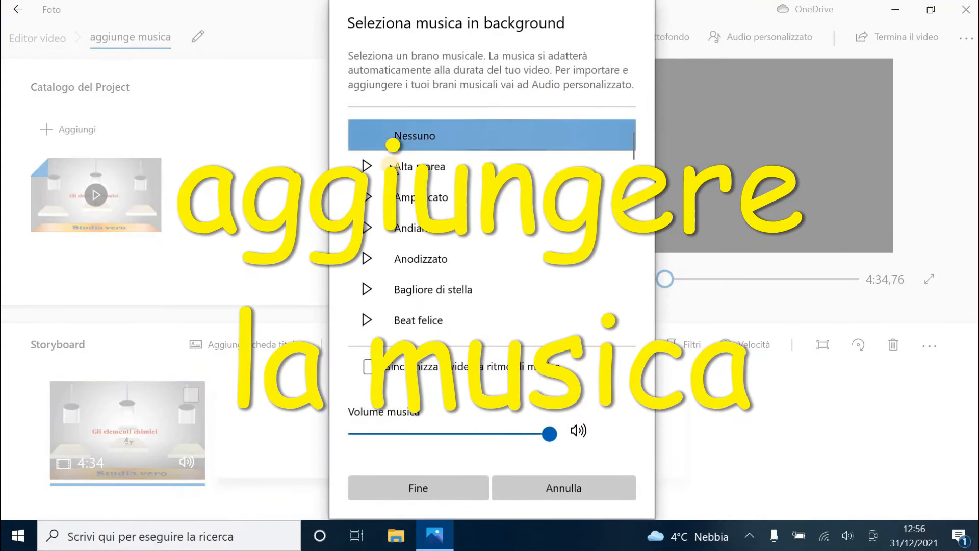
{"action": "left_click", "coordinate": [392, 168]}
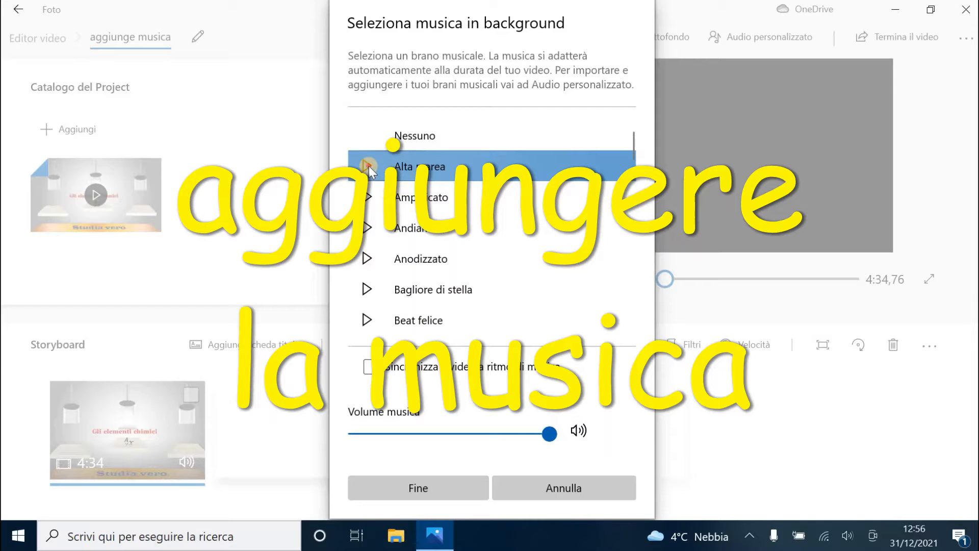
{"action": "left_click", "coordinate": [369, 165]}
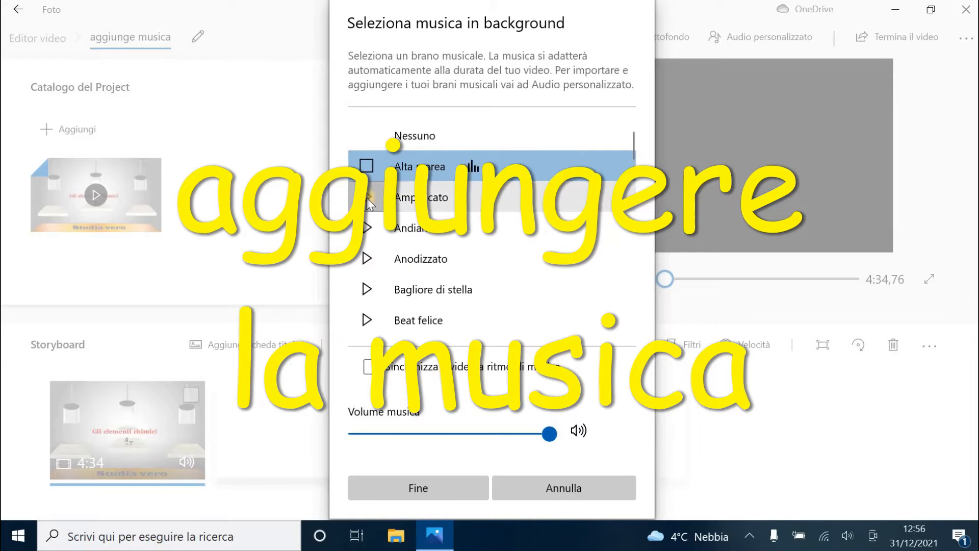
{"action": "left_click", "coordinate": [367, 226]}
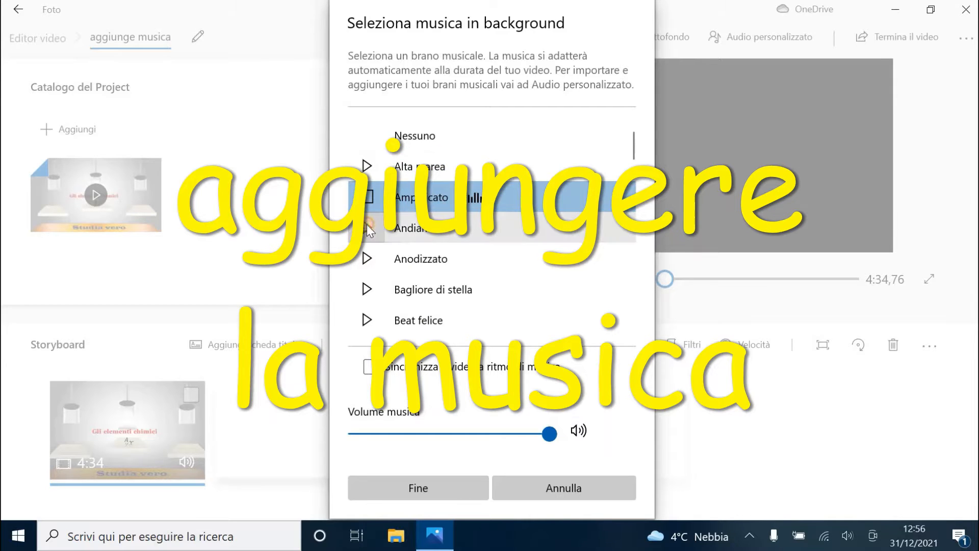
{"action": "left_click", "coordinate": [367, 255]}
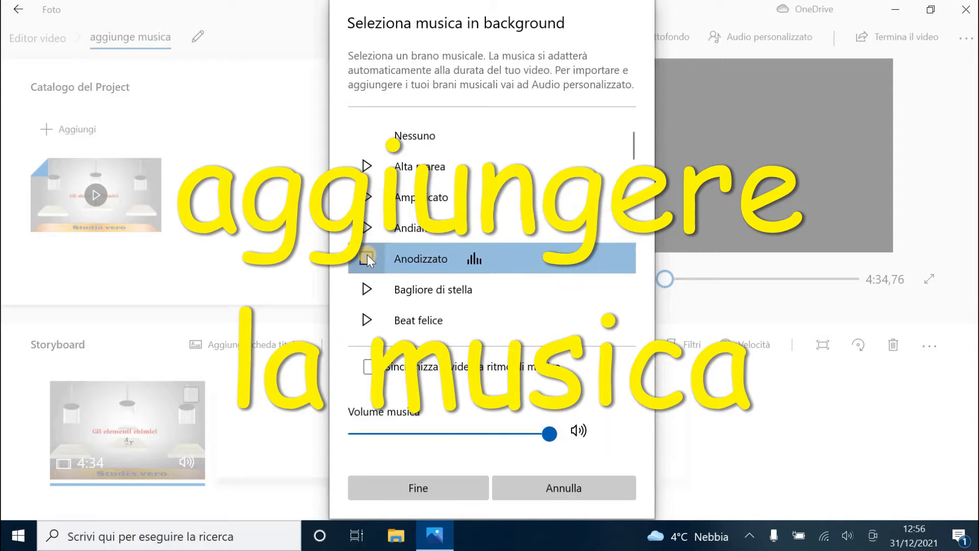
{"action": "left_click", "coordinate": [368, 285]}
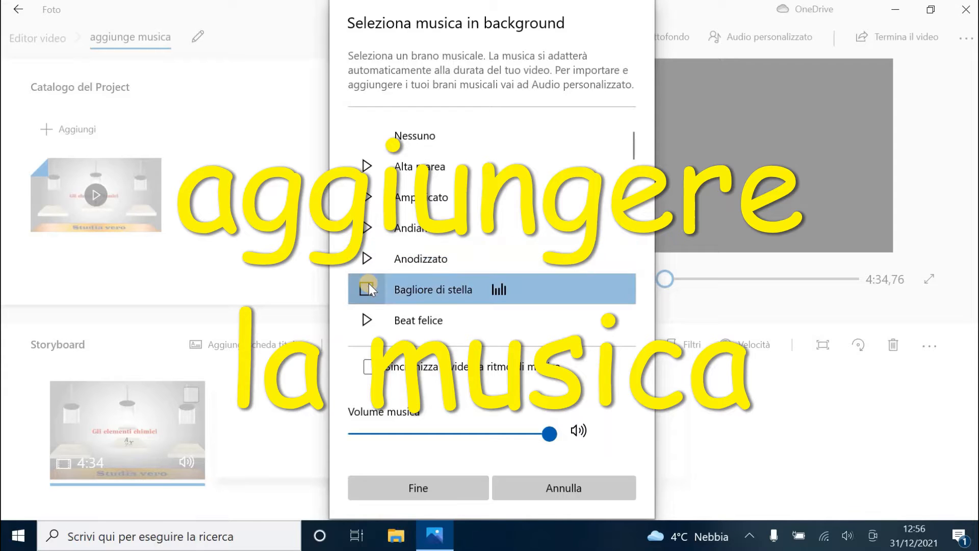
{"action": "left_click", "coordinate": [371, 322]}
Add Anodizzato as the video's background music and lower the music volume
{"action": "left_click", "coordinate": [369, 257]}
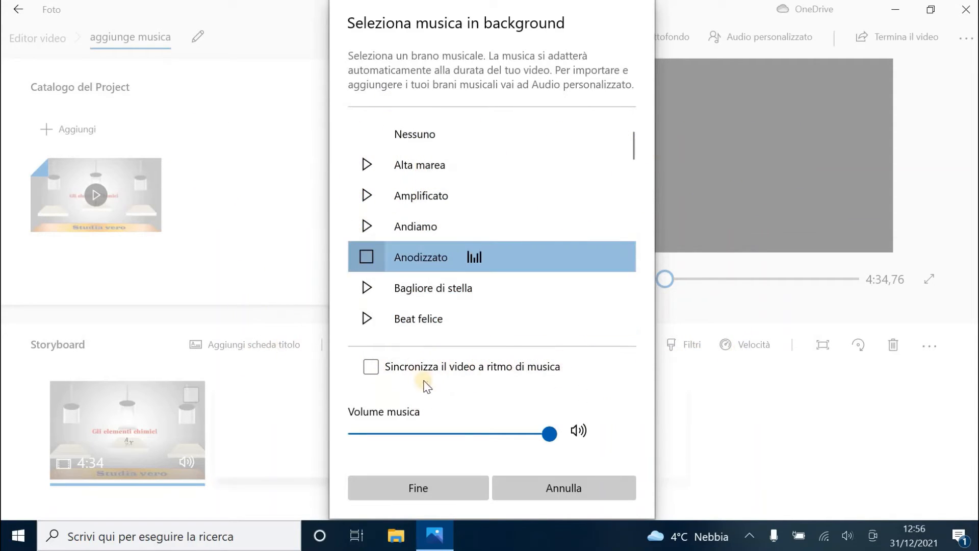
{"action": "left_click_drag", "start_coordinate": [550, 433], "coordinate": [429, 477]}
{"action": "left_click", "coordinate": [424, 489]}
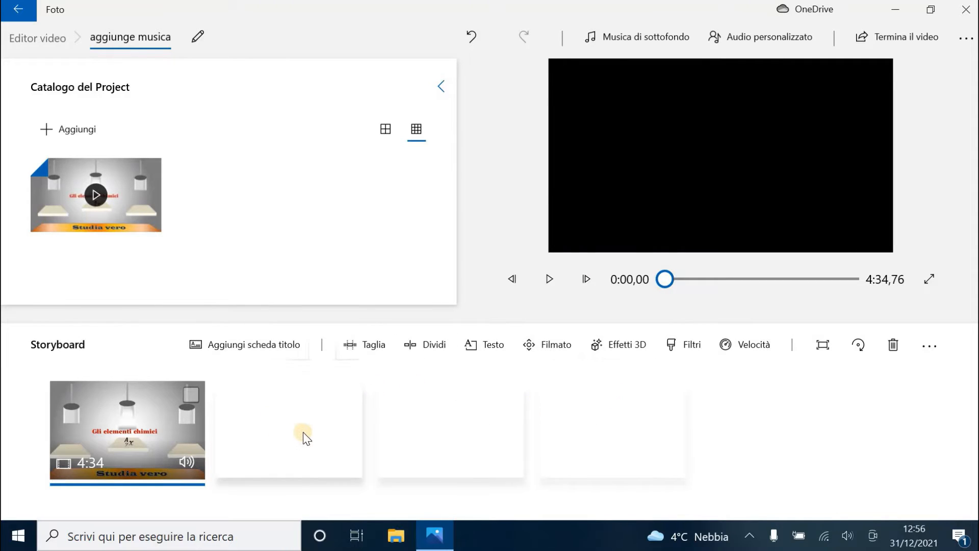
Split the storyboard clip in two at 0:16,10
{"action": "left_click", "coordinate": [193, 396]}
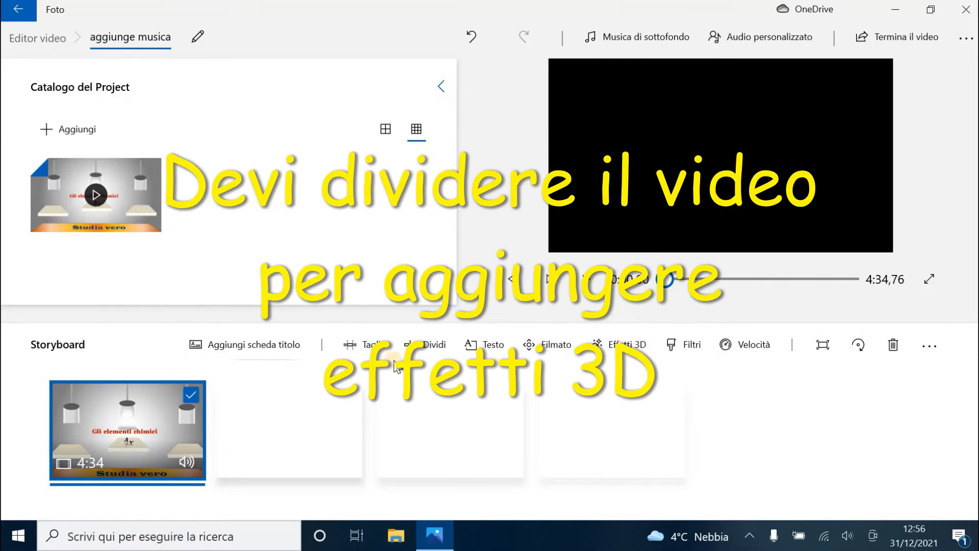
{"action": "left_click", "coordinate": [434, 347]}
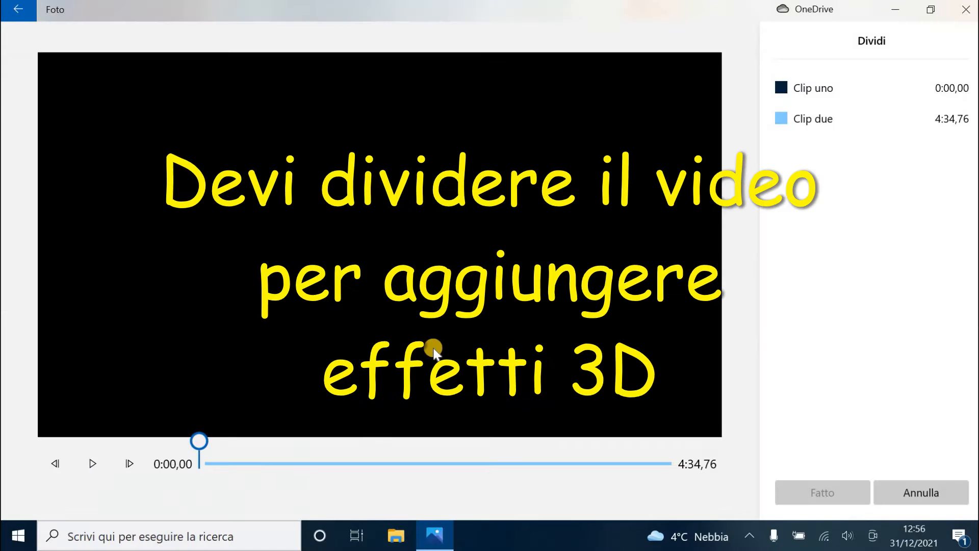
{"action": "mouse_move", "coordinate": [196, 440]}
{"action": "left_mouse_down"}
{"action": "mouse_move", "coordinate": [405, 462]}
{"action": "mouse_move", "coordinate": [391, 438]}
{"action": "mouse_move", "coordinate": [227, 426]}
{"action": "left_mouse_up"}
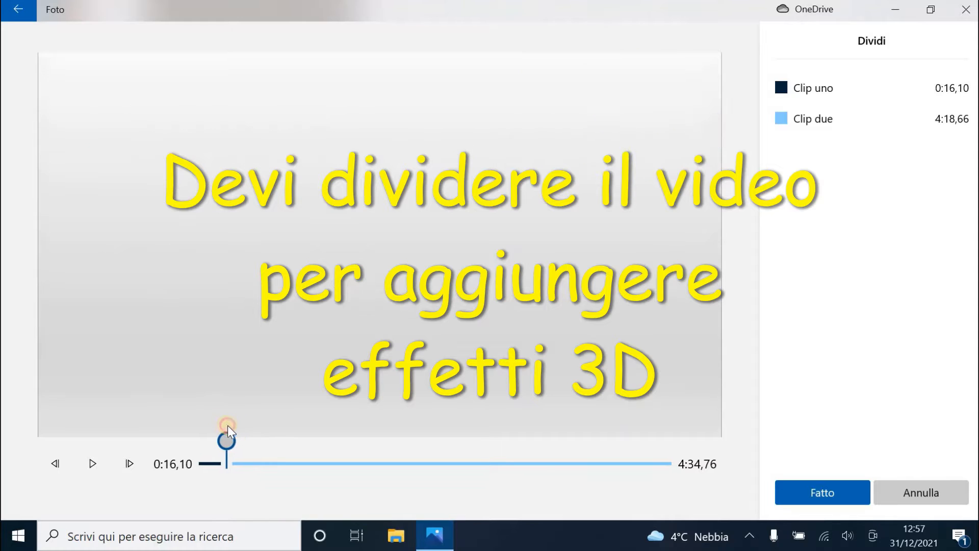
{"action": "left_click", "coordinate": [820, 493]}
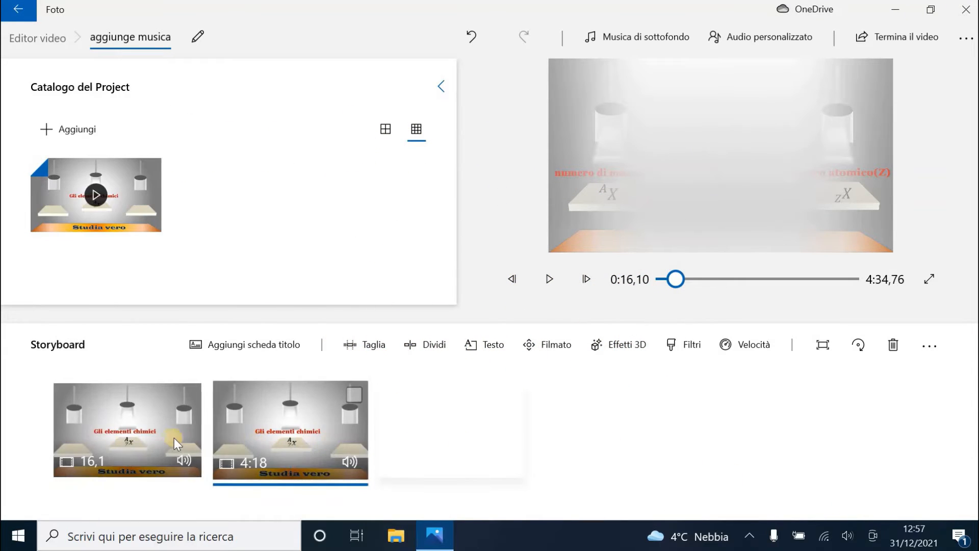
Apply the Elementi decorativi 3D effect to the first storyboard clip and move the effect close to the clip's start
{"action": "left_click", "coordinate": [194, 396]}
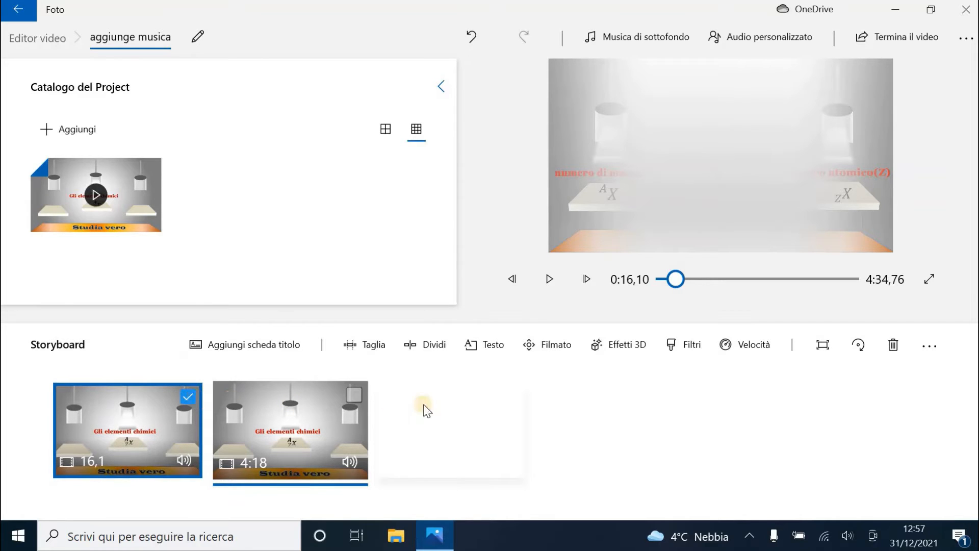
{"action": "left_click", "coordinate": [624, 346]}
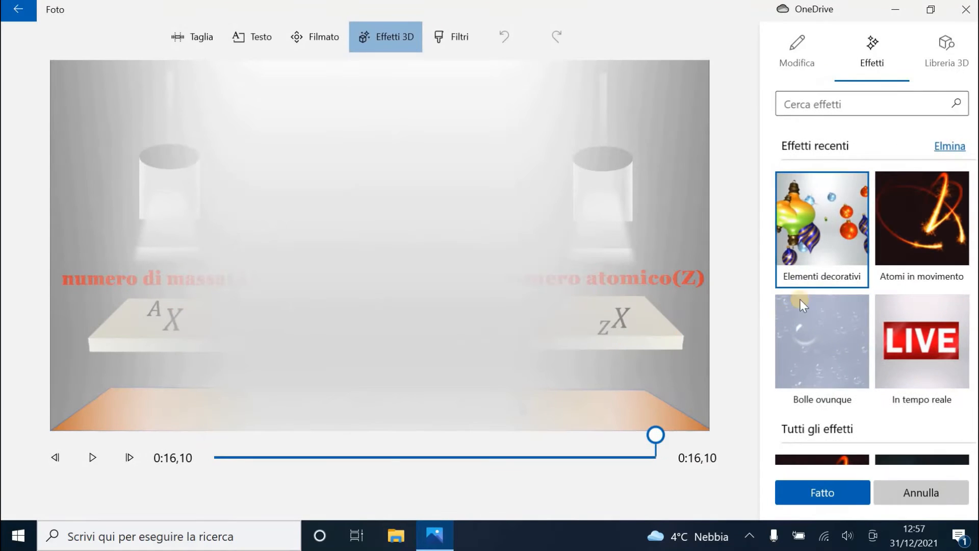
{"action": "left_click", "coordinate": [822, 242]}
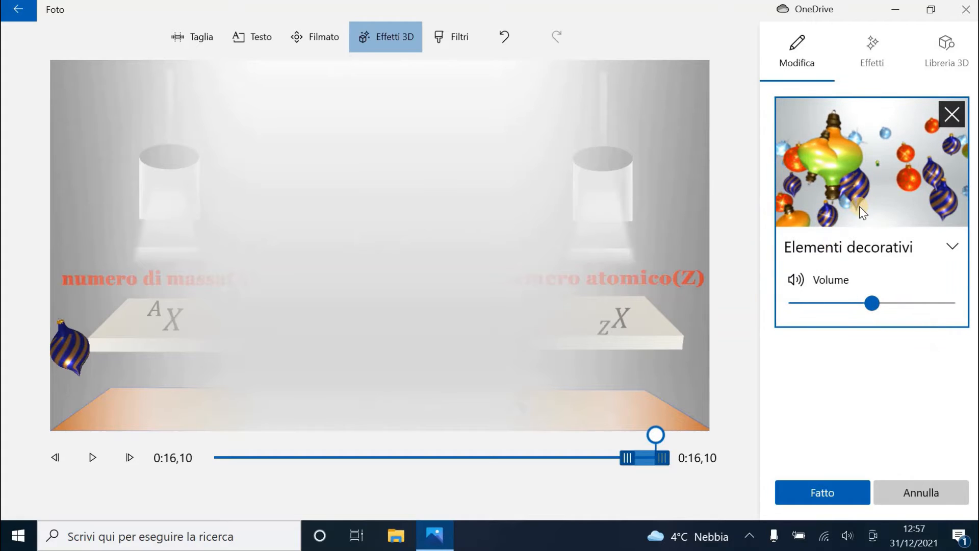
{"action": "left_click_drag", "start_coordinate": [648, 462], "coordinate": [304, 464]}
Play the clip from its beginning to check how the repositioned 3D effect appears, and pause playback
{"action": "left_click_drag", "start_coordinate": [656, 432], "coordinate": [525, 433]}
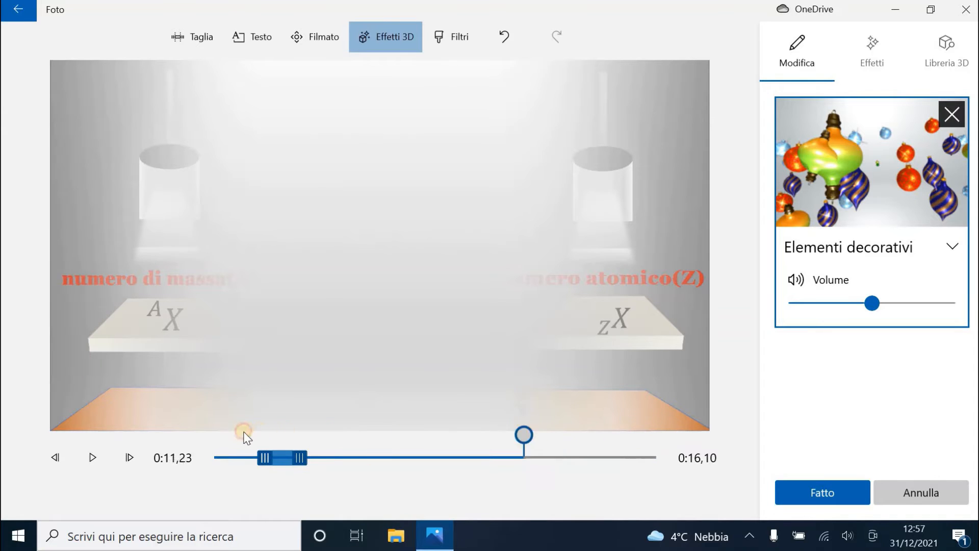
{"action": "left_click_drag", "start_coordinate": [245, 434], "coordinate": [217, 434]}
{"action": "left_click", "coordinate": [95, 459]}
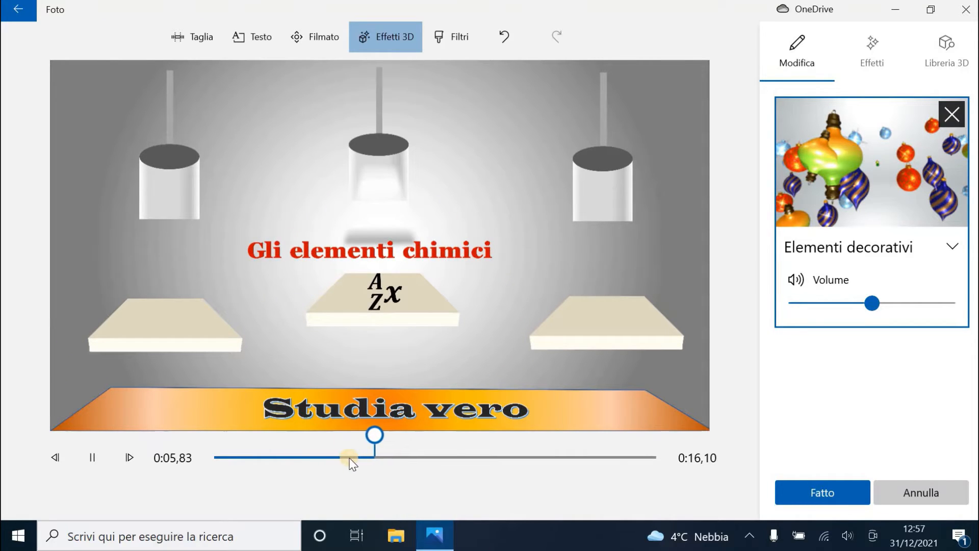
{"action": "left_click", "coordinate": [93, 458]}
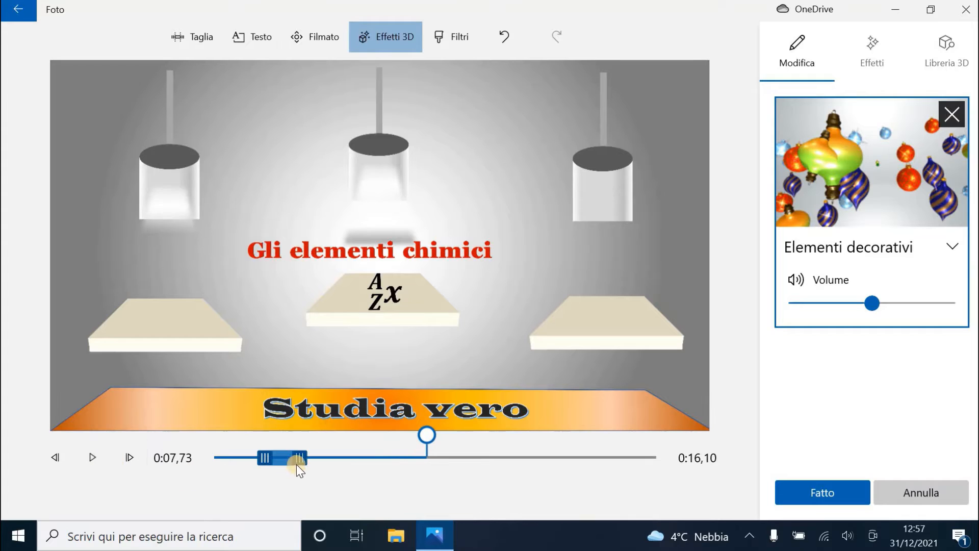
Extend the end of the Elementi decorativi effect to about 7 seconds into the clip and play it from the start
{"action": "left_click_drag", "start_coordinate": [315, 460], "coordinate": [403, 462]}
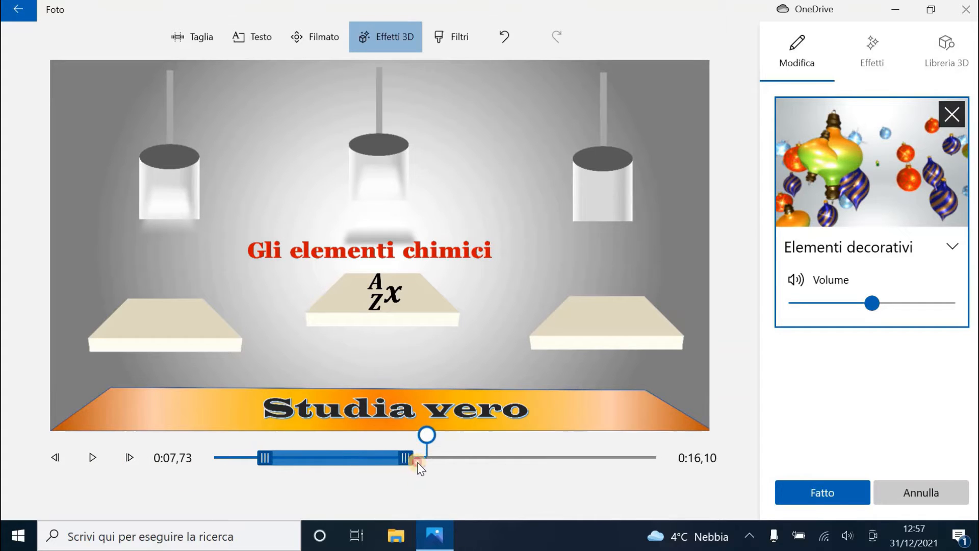
{"action": "left_click", "coordinate": [215, 448]}
{"action": "left_click", "coordinate": [93, 458]}
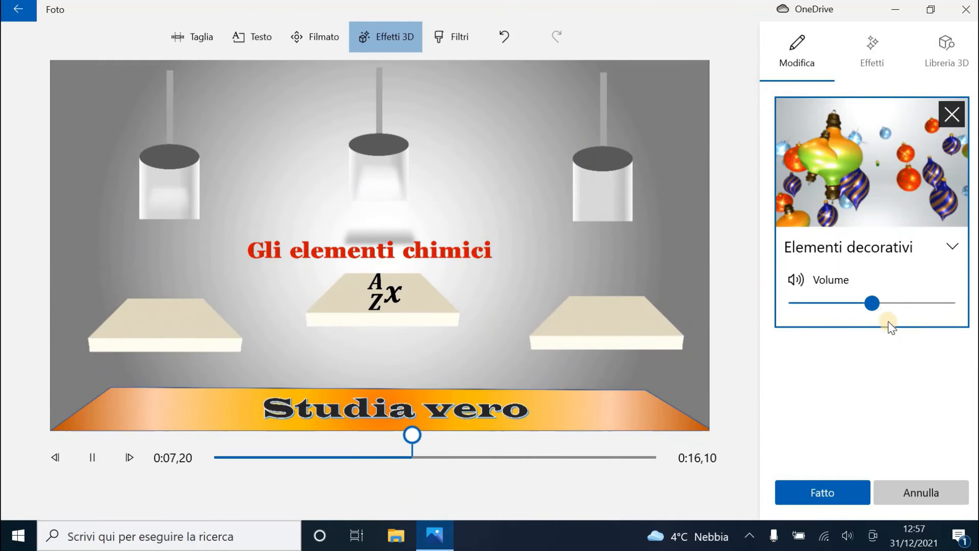
Lower the Elementi decorativi effect's volume to 15, pause playback and move the playhead back near the clip's start
{"action": "left_click_drag", "start_coordinate": [877, 309], "coordinate": [819, 309]}
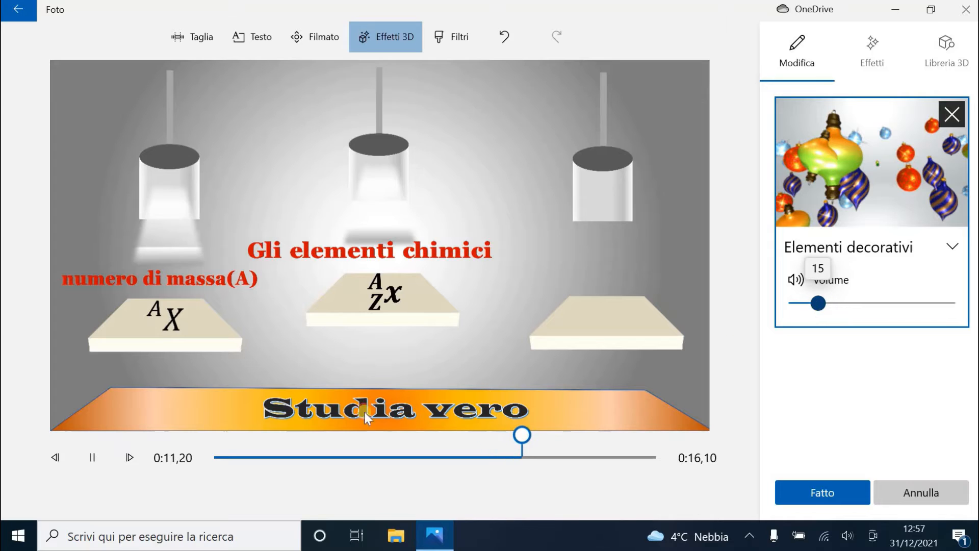
{"action": "left_click", "coordinate": [93, 458]}
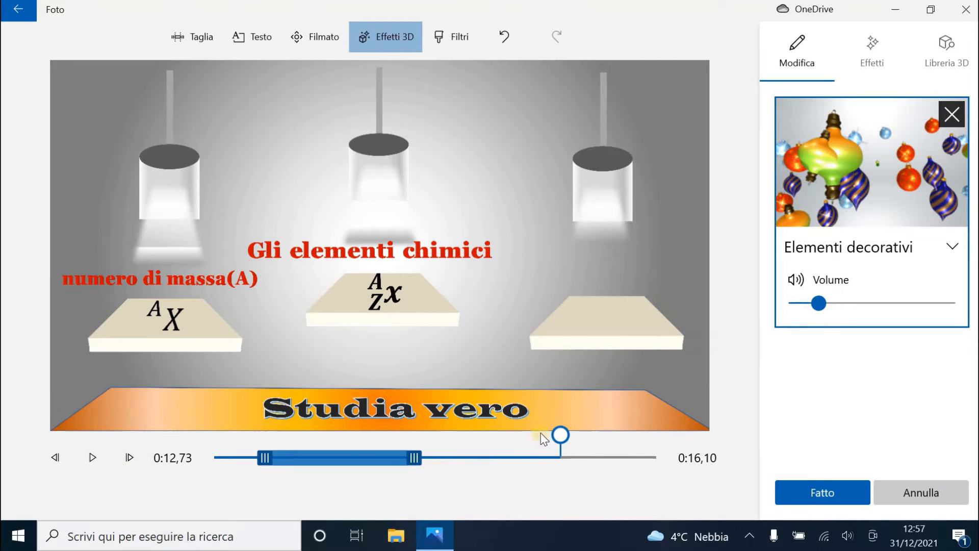
{"action": "left_click_drag", "start_coordinate": [545, 435], "coordinate": [233, 445]}
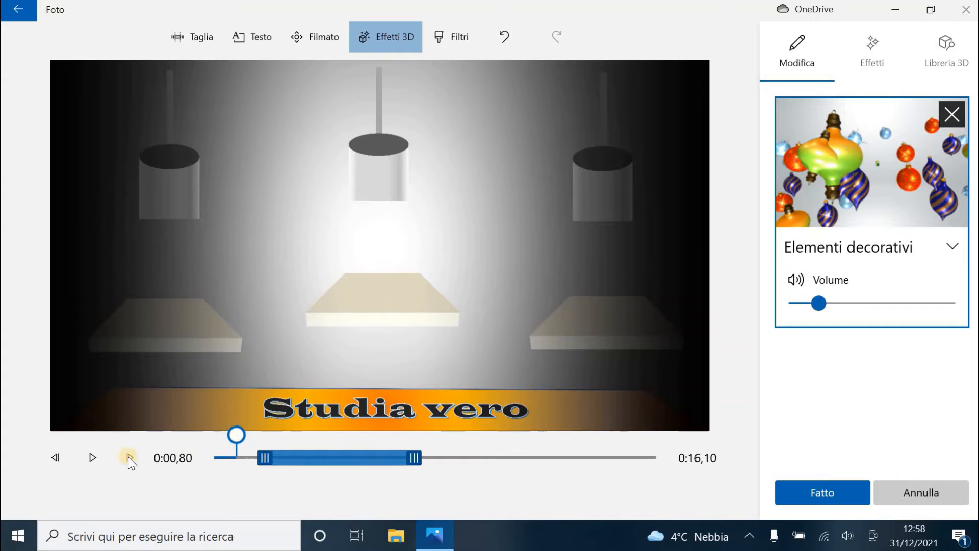
Replay the clip and set the Elementi decorativi effect's volume to 44
{"action": "left_click", "coordinate": [91, 457]}
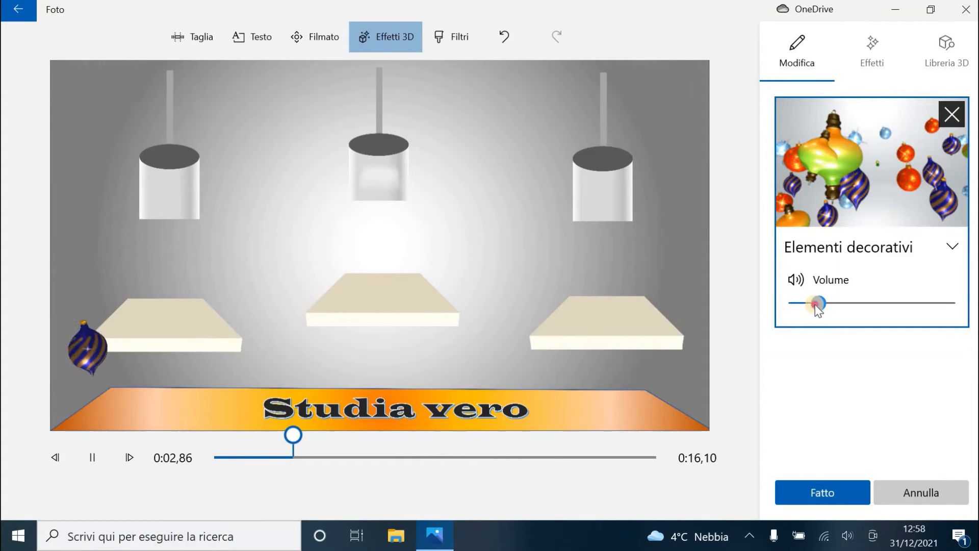
{"action": "left_click_drag", "start_coordinate": [818, 304], "coordinate": [858, 303]}
{"action": "left_click", "coordinate": [858, 303]}
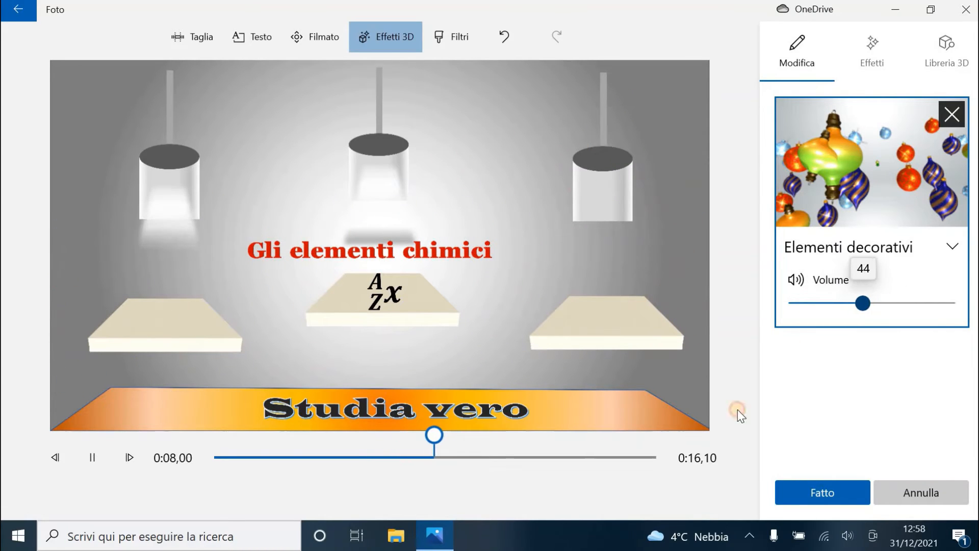
Apply the Elementi decorativi effect changes, then select only the second storyboard clip and open its 3D effects
{"action": "left_click", "coordinate": [815, 492]}
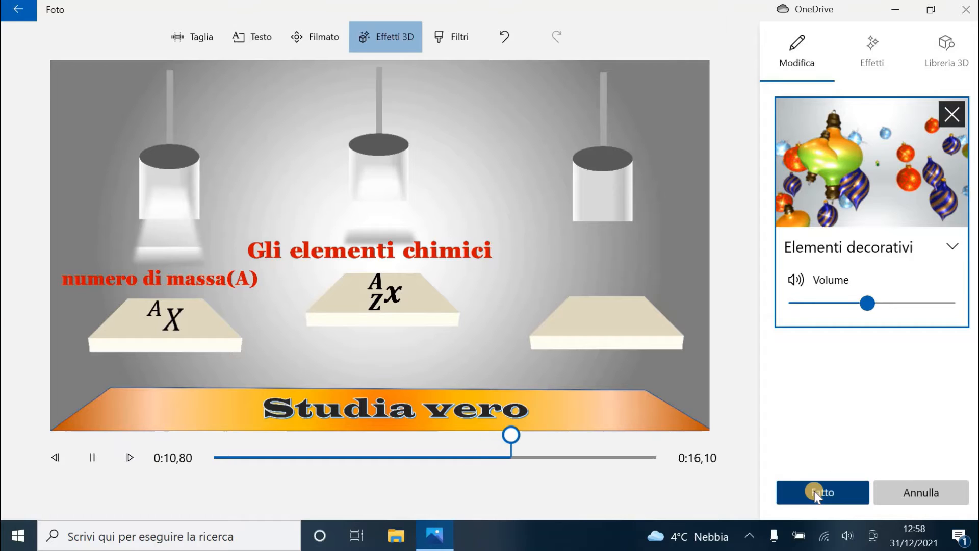
{"action": "left_click", "coordinate": [322, 426]}
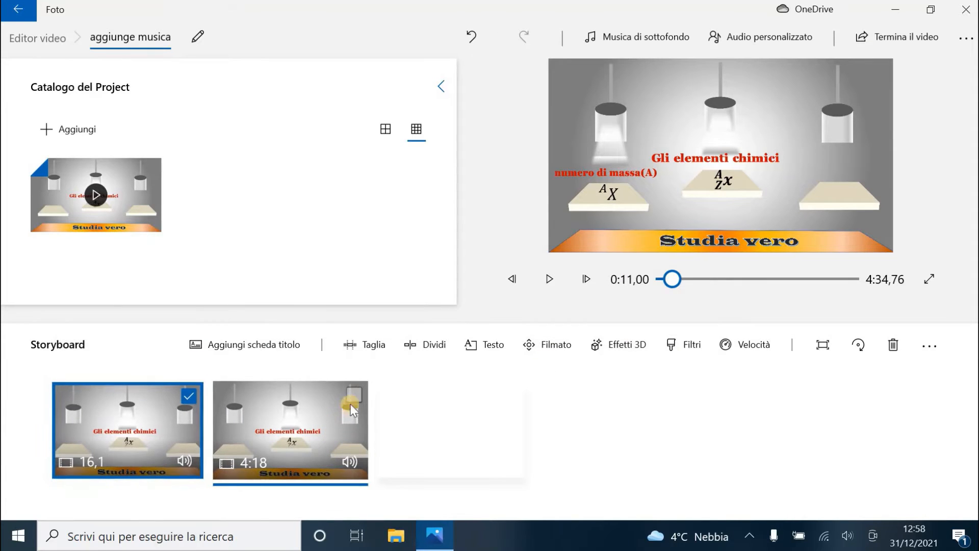
{"action": "left_click", "coordinate": [362, 394]}
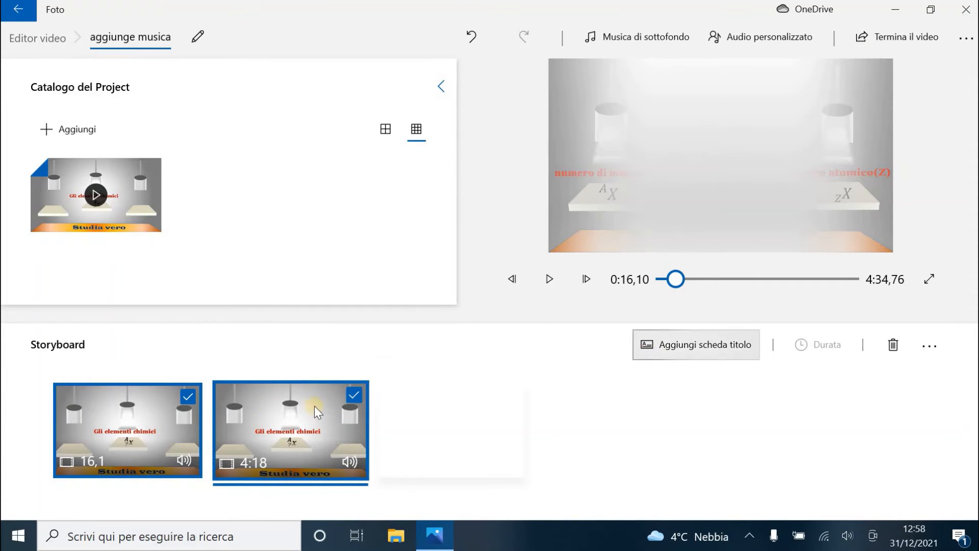
{"action": "left_click", "coordinate": [192, 400]}
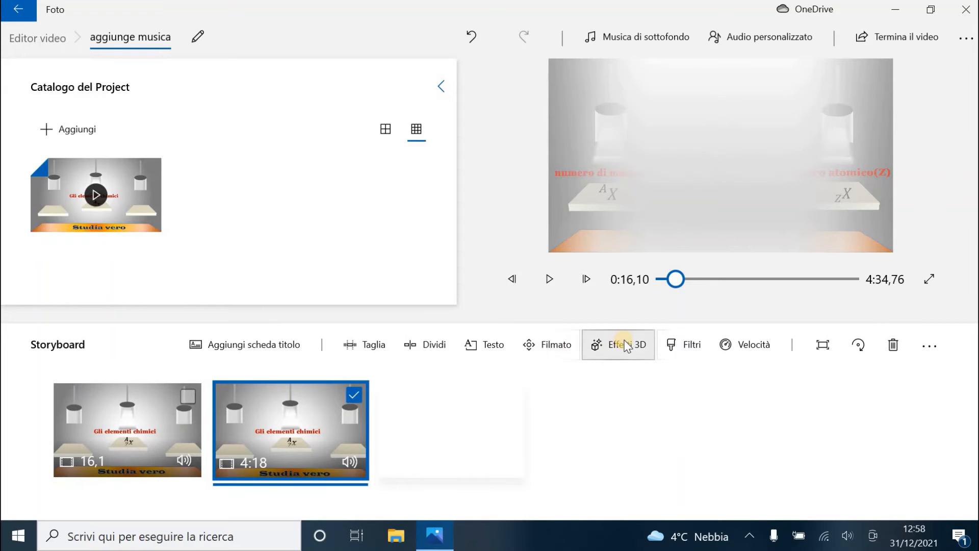
{"action": "left_click", "coordinate": [627, 345]}
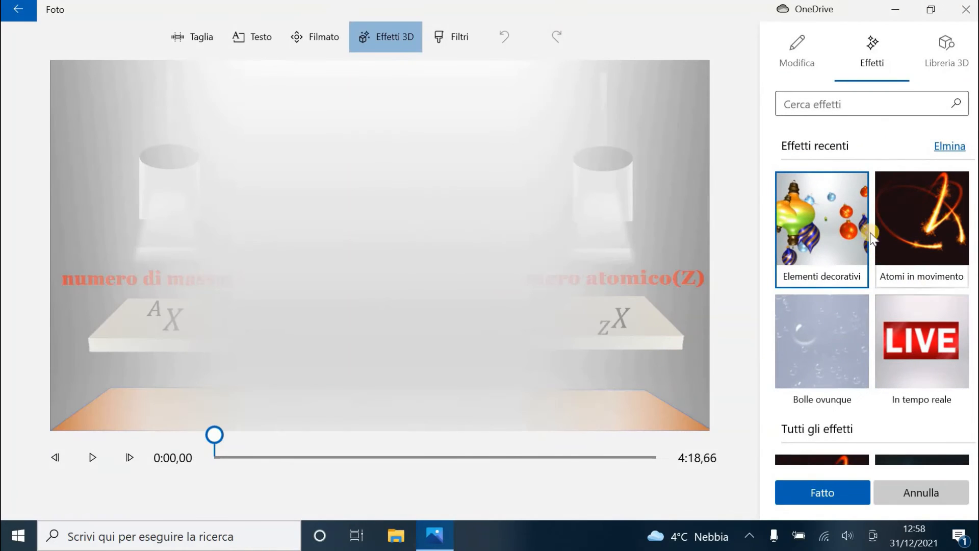
Find the Coriandoli effect among all the 3D effects and add it to the second clip
{"action": "scroll", "coordinate": [871, 309], "scroll_direction": "down", "scroll_amount": 8}
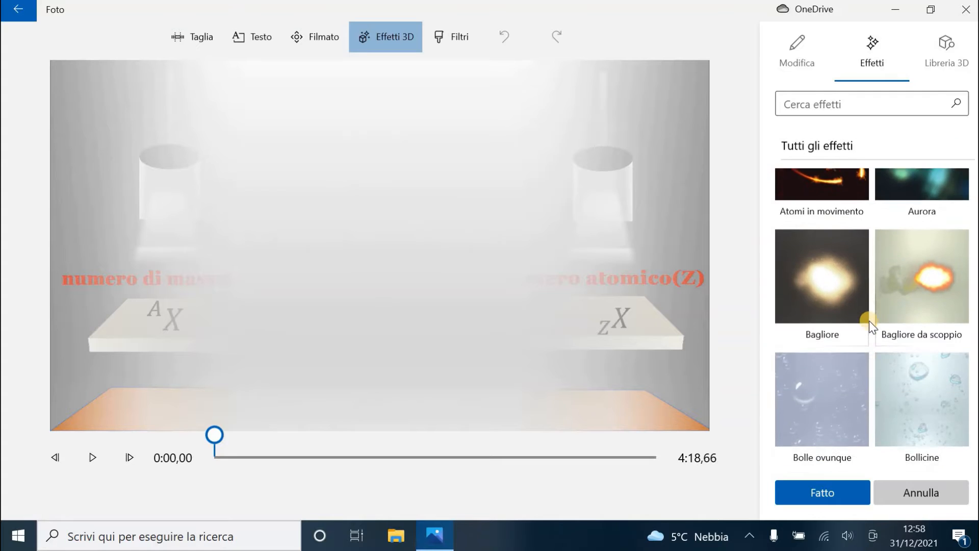
{"action": "scroll", "coordinate": [868, 323], "scroll_direction": "down", "scroll_amount": 5}
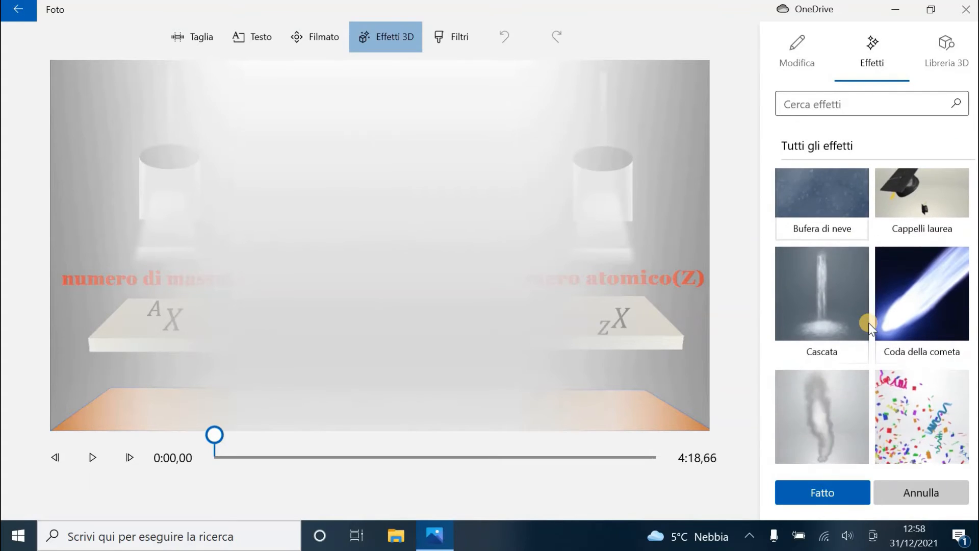
{"action": "scroll", "coordinate": [868, 324], "scroll_direction": "up", "scroll_amount": 2}
{"action": "scroll", "coordinate": [869, 323], "scroll_direction": "down", "scroll_amount": 5}
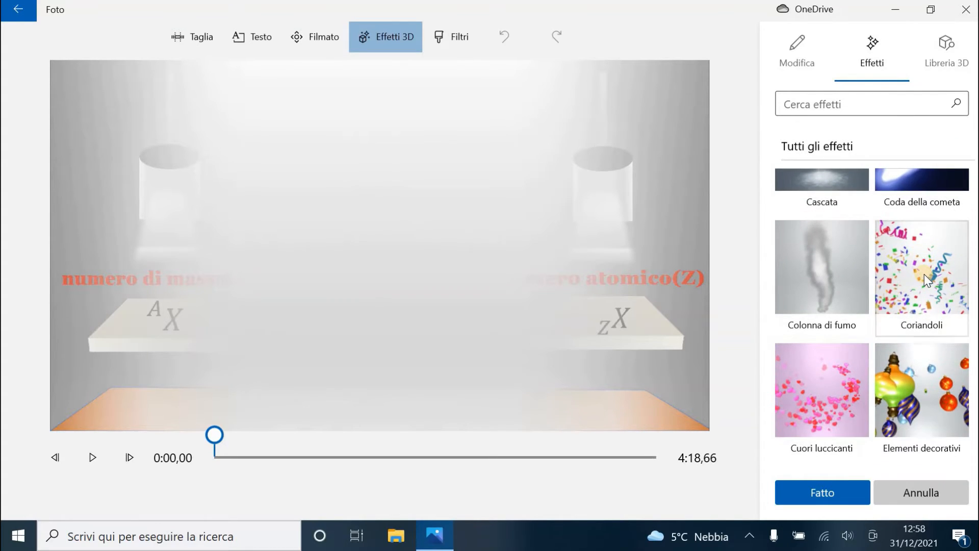
{"action": "left_click", "coordinate": [915, 275]}
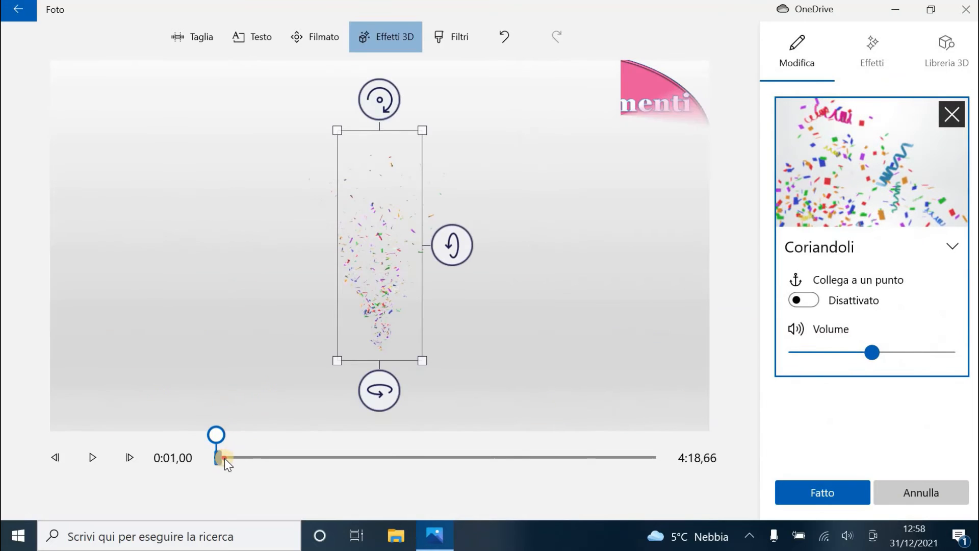
Shift the Coriandoli effect along the timeline to about 18 seconds into the clip
{"action": "left_click", "coordinate": [288, 471]}
{"action": "left_click", "coordinate": [219, 461]}
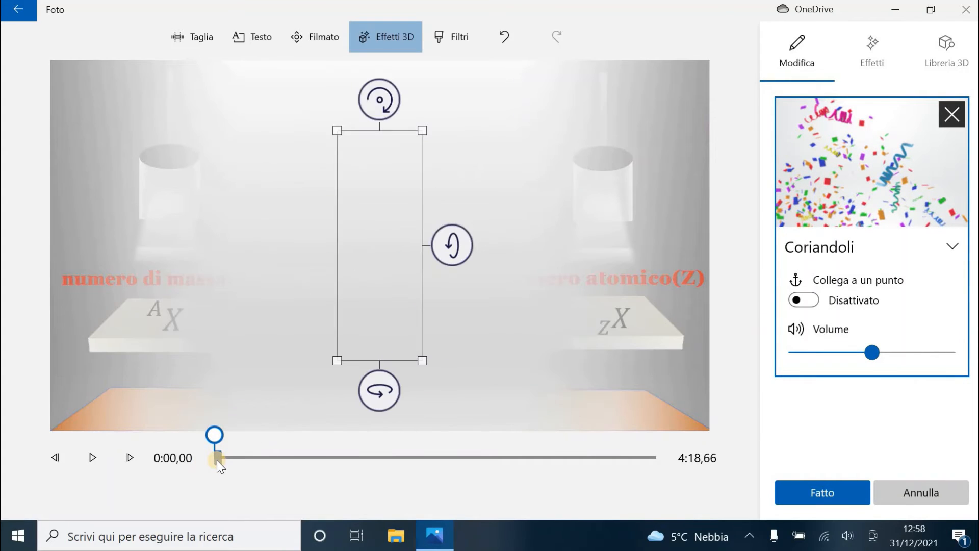
{"action": "mouse_move", "coordinate": [218, 463]}
{"action": "left_mouse_down"}
{"action": "mouse_move", "coordinate": [302, 462]}
{"action": "mouse_move", "coordinate": [234, 461]}
{"action": "left_mouse_up"}
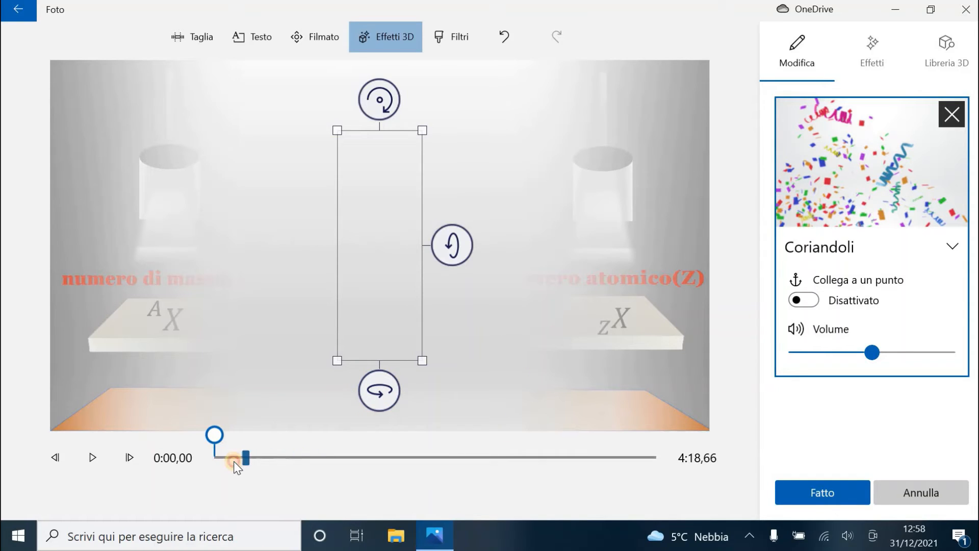
Play the clip around the Coriandoli effect to check it, then apply the effect to the clip
{"action": "left_click", "coordinate": [96, 457]}
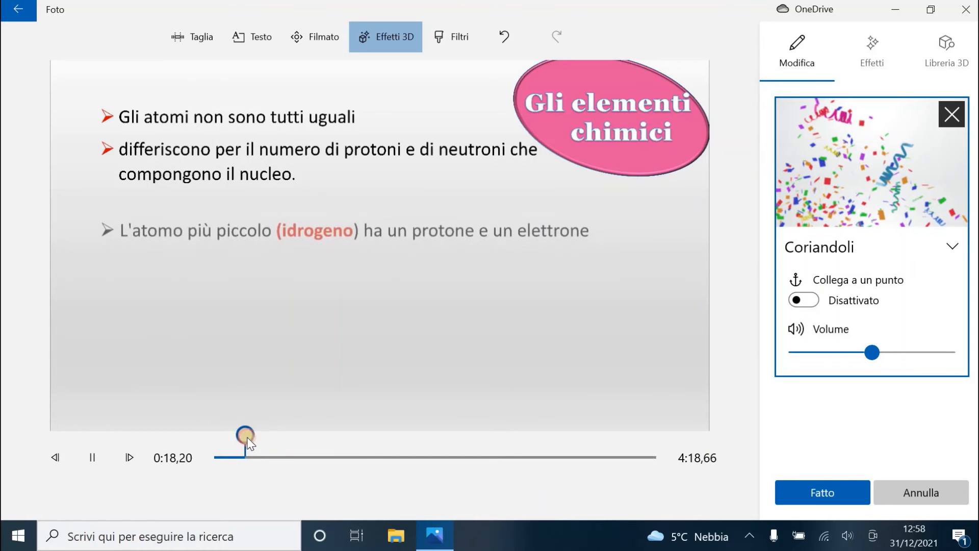
{"action": "left_click_drag", "start_coordinate": [245, 442], "coordinate": [228, 458]}
{"action": "left_click", "coordinate": [251, 438]}
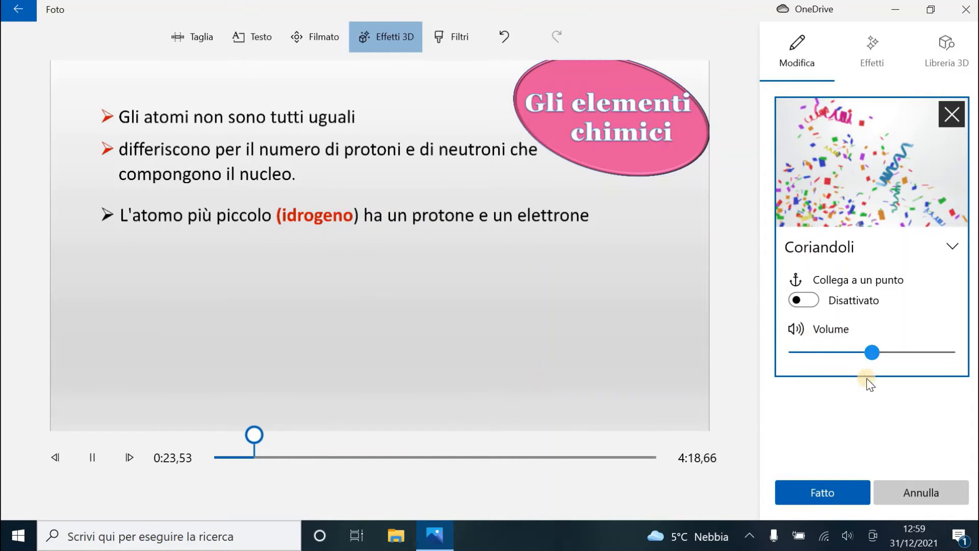
{"action": "left_click", "coordinate": [816, 497]}
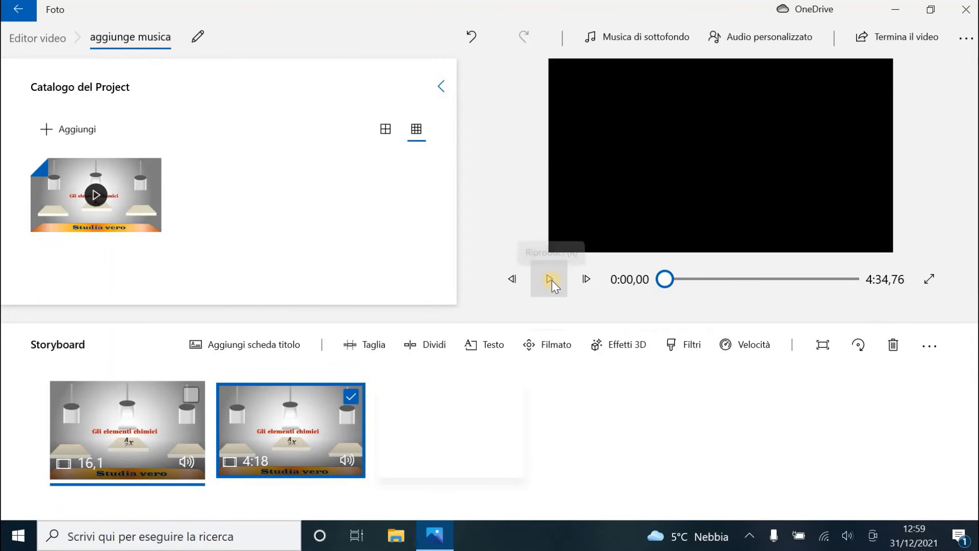
Play the whole project from its beginning to check the Elementi decorativi effect in the first clip
{"action": "left_click", "coordinate": [551, 279]}
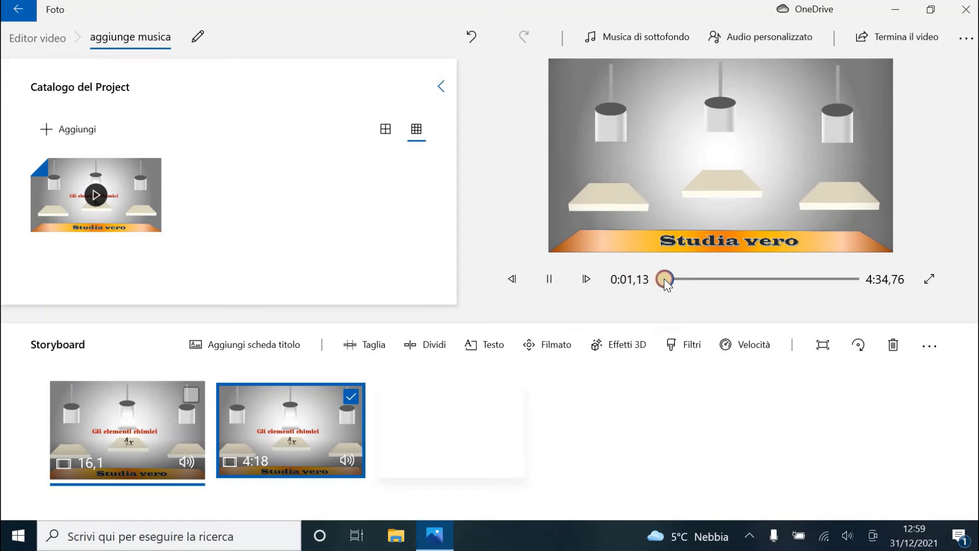
{"action": "left_click", "coordinate": [665, 280]}
{"action": "left_click_drag", "start_coordinate": [668, 280], "coordinate": [665, 280]}
{"action": "left_click", "coordinate": [557, 280]}
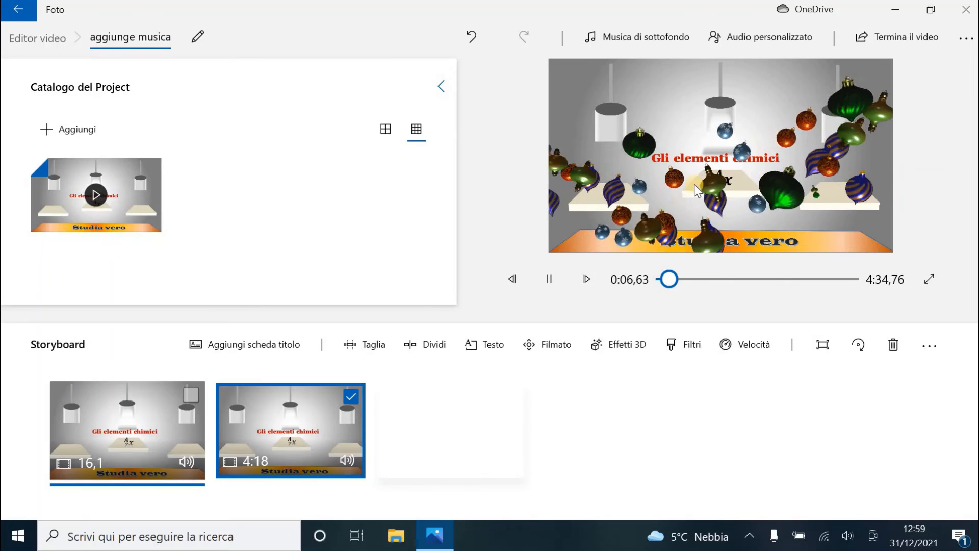
Jump playback to the early part of the second clip and replay it to check the Coriandoli effect
{"action": "left_click", "coordinate": [687, 280]}
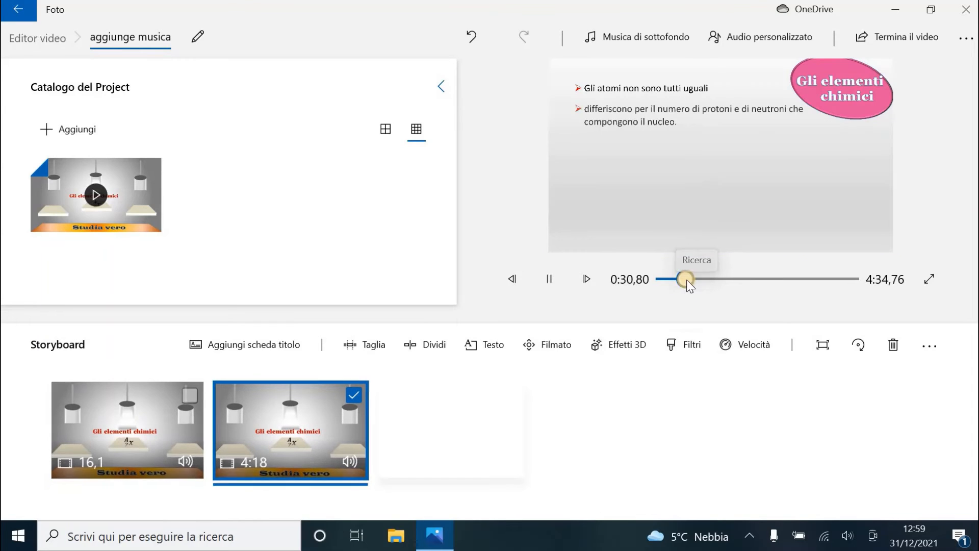
{"action": "key", "text": "space"}
{"action": "left_click", "coordinate": [697, 279]}
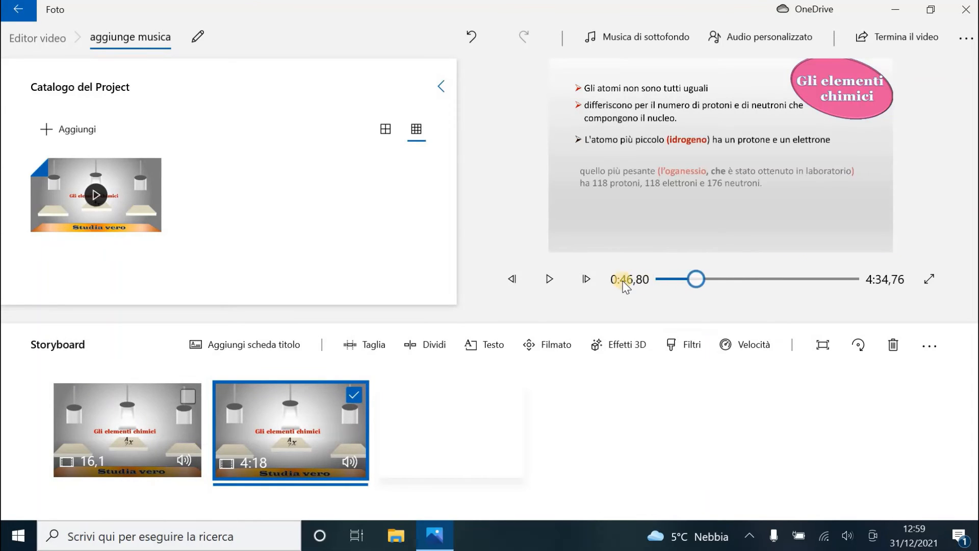
{"action": "left_click", "coordinate": [566, 282]}
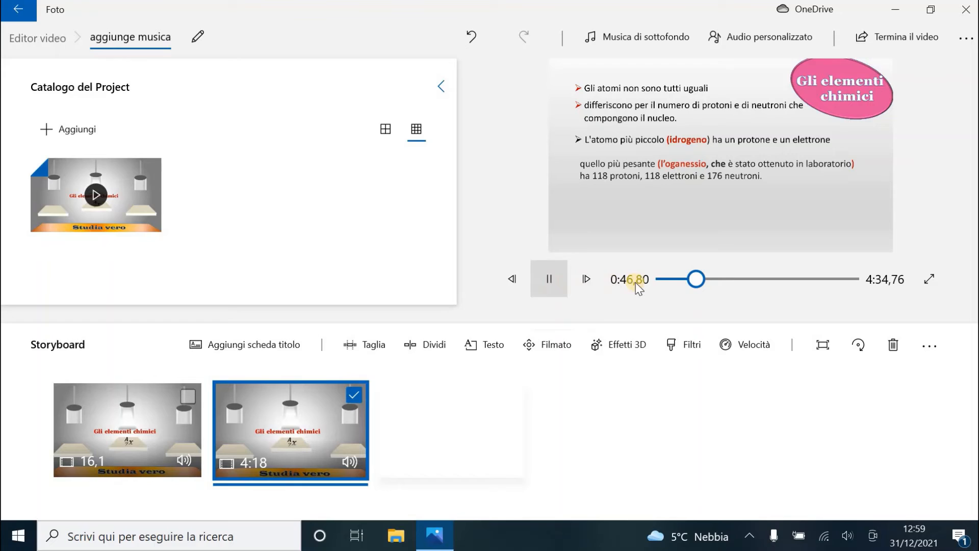
{"action": "left_click", "coordinate": [713, 279]}
{"action": "left_click_drag", "start_coordinate": [704, 280], "coordinate": [641, 302]}
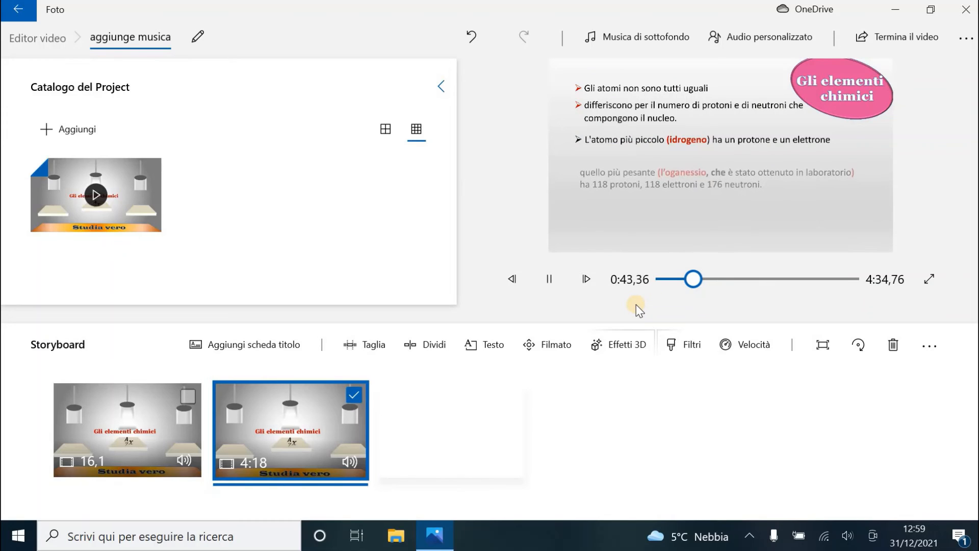
{"action": "left_click", "coordinate": [700, 281]}
{"action": "mouse_move", "coordinate": [683, 281]}
{"action": "left_mouse_down"}
{"action": "mouse_move", "coordinate": [666, 282]}
{"action": "mouse_move", "coordinate": [698, 281]}
{"action": "mouse_move", "coordinate": [680, 281]}
{"action": "left_mouse_up"}
{"action": "left_click", "coordinate": [545, 281]}
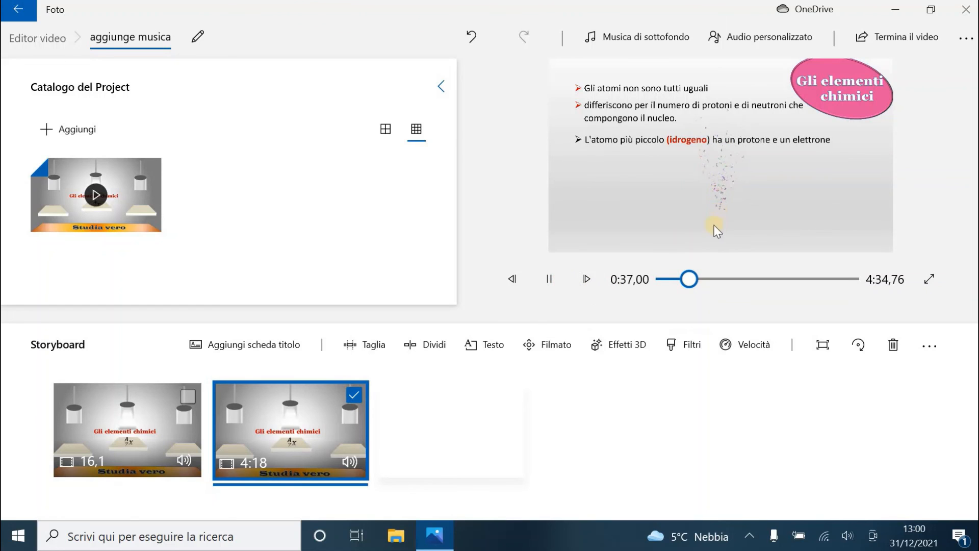
Export the finished video in Alta 1080p quality to the Desktop with the file name aggiunge musica
{"action": "left_click", "coordinate": [882, 46]}
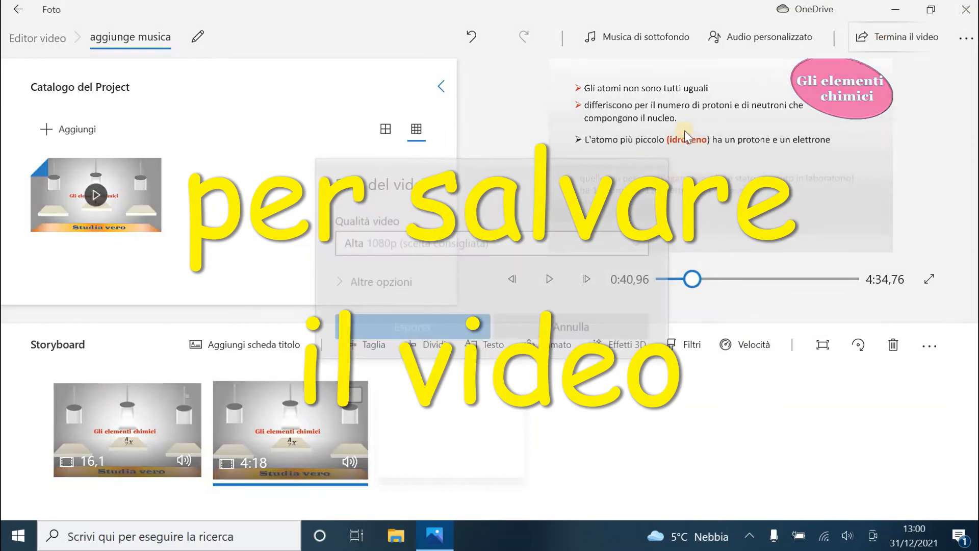
{"action": "left_click", "coordinate": [424, 327]}
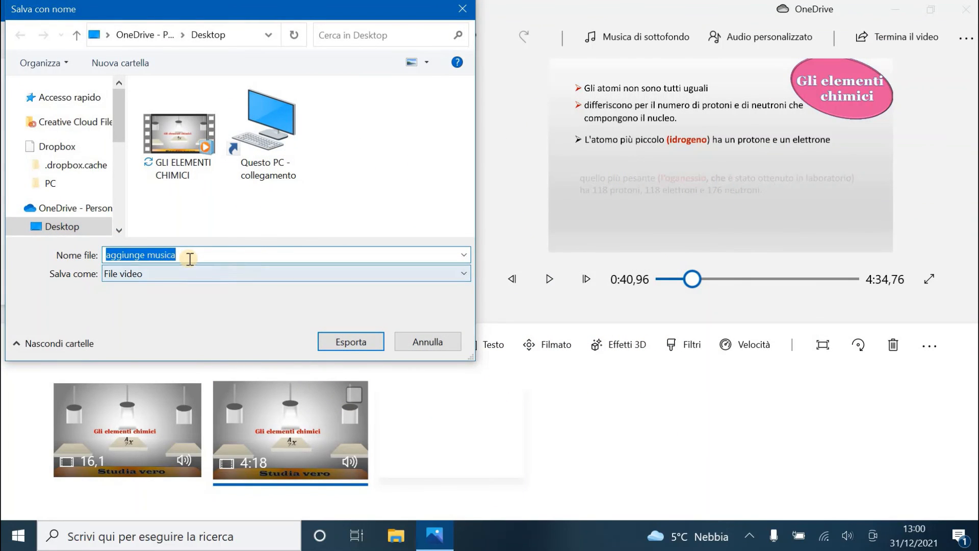
{"action": "left_click", "coordinate": [360, 339]}
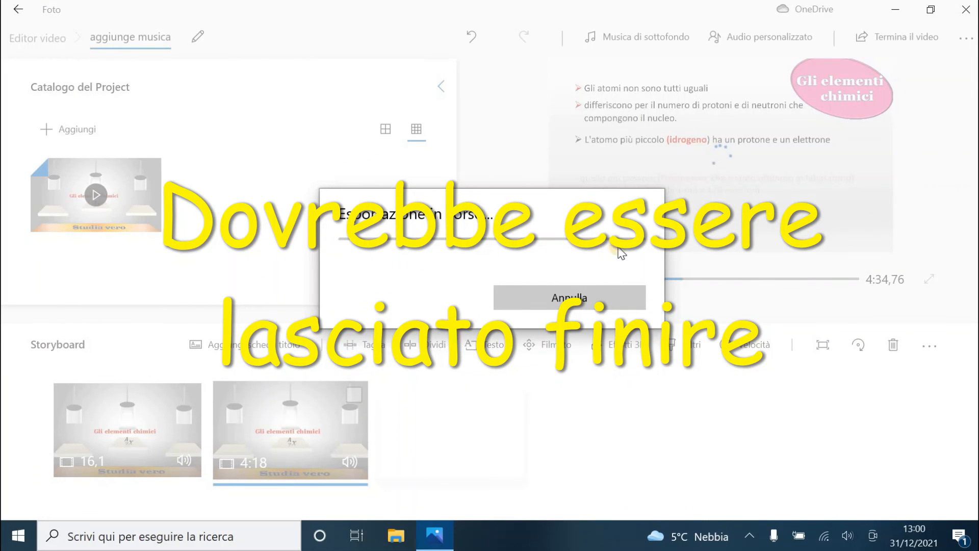